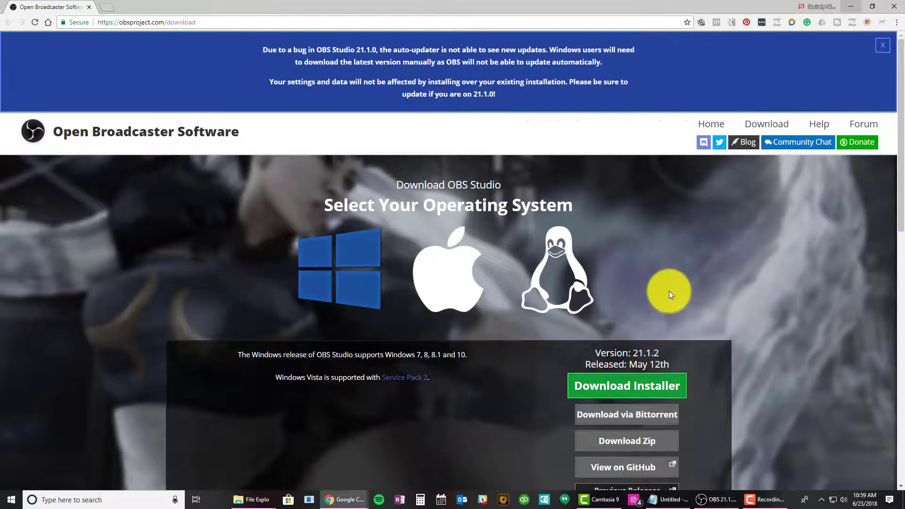
Scroll the OBS download page to review Previous Releases and OBS Classic, then scroll back up
{"action": "scroll", "coordinate": [669, 289], "scroll_direction": "down", "scroll_amount": 3}
{"action": "scroll", "coordinate": [686, 313], "scroll_direction": "down", "scroll_amount": 1}
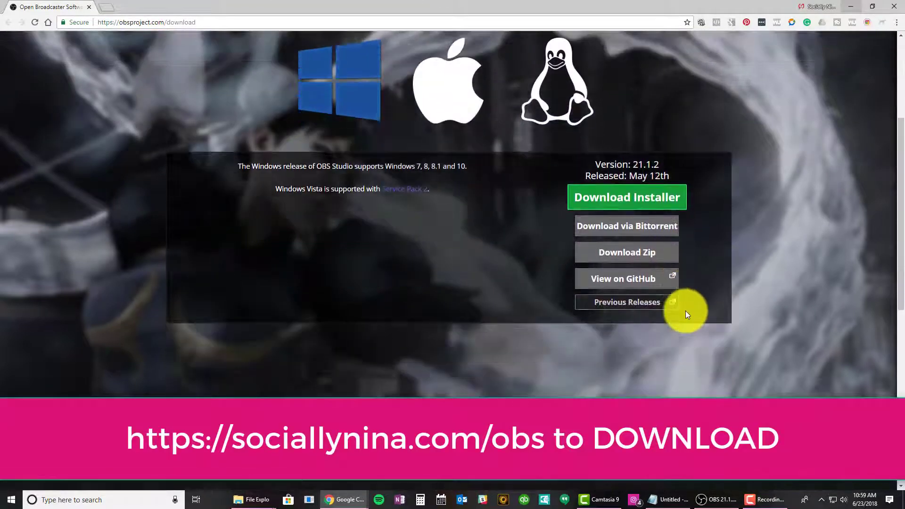
{"action": "scroll", "coordinate": [686, 313], "scroll_direction": "down", "scroll_amount": 1}
{"action": "scroll", "coordinate": [686, 314], "scroll_direction": "down", "scroll_amount": 8}
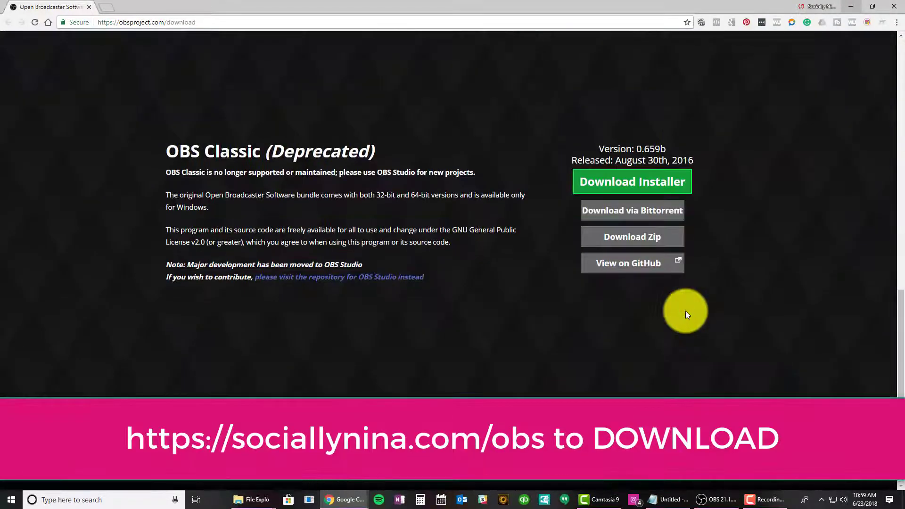
{"action": "scroll", "coordinate": [686, 315], "scroll_direction": "up", "scroll_amount": 3}
{"action": "scroll", "coordinate": [685, 310], "scroll_direction": "up", "scroll_amount": 3}
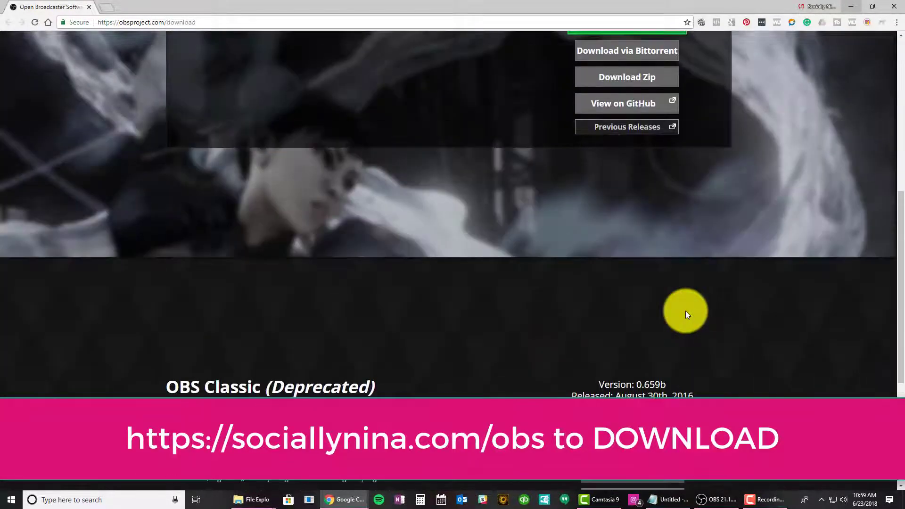
{"action": "scroll", "coordinate": [685, 310], "scroll_direction": "up", "scroll_amount": 2}
{"action": "scroll", "coordinate": [685, 310], "scroll_direction": "up", "scroll_amount": 6}
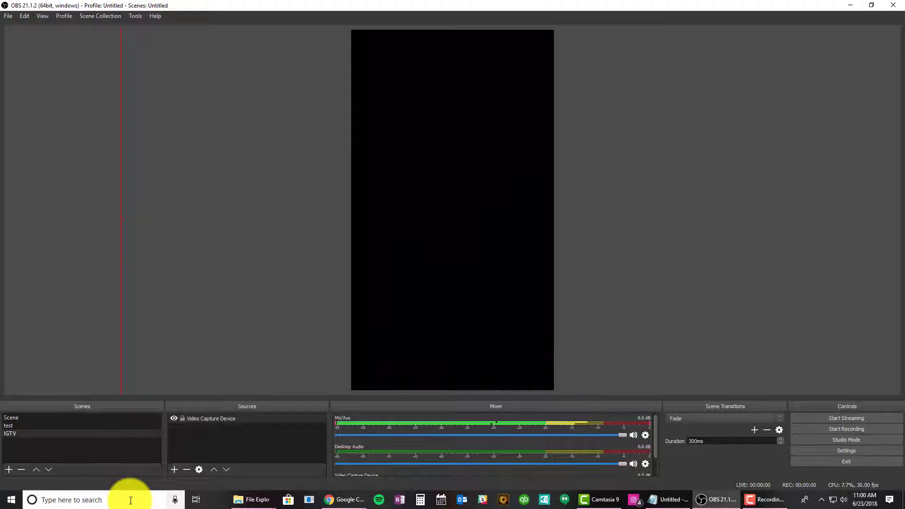
{"action": "left_click", "coordinate": [130, 500]}
{"action": "type", "text": "system i"}
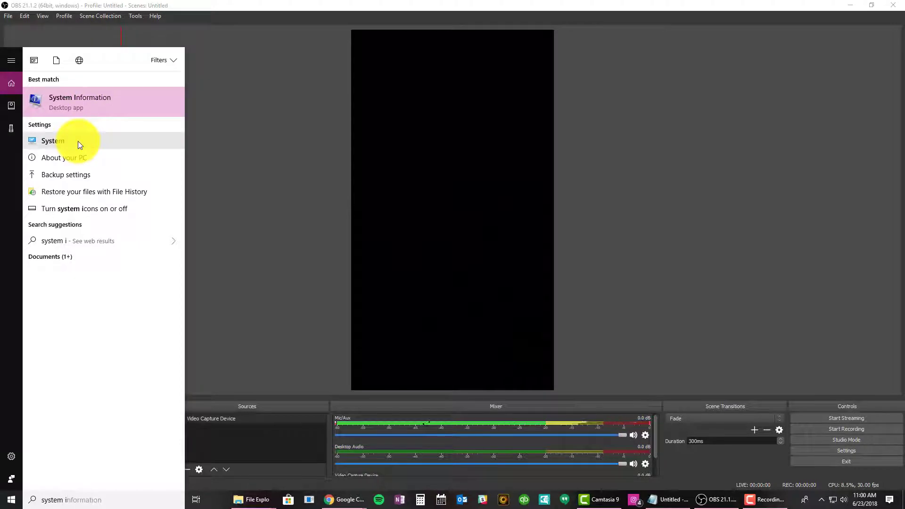
{"action": "key", "text": "Return"}
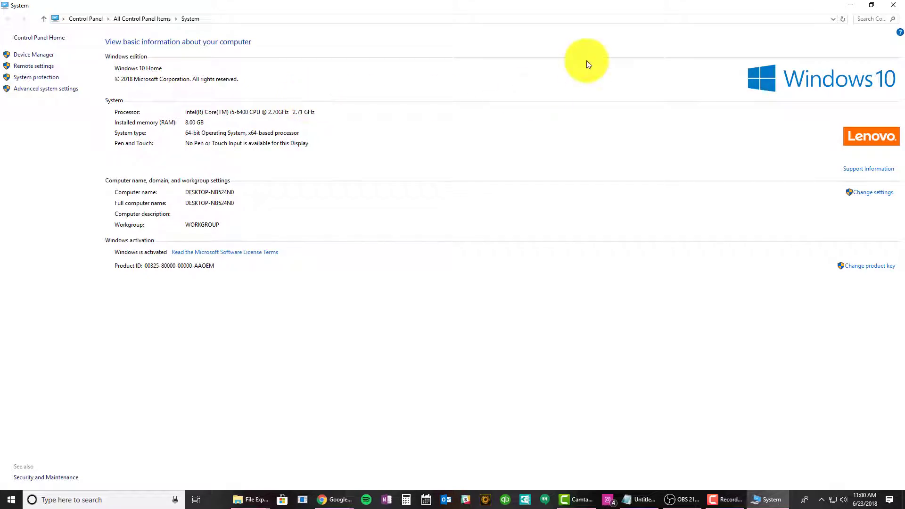
{"action": "left_click", "coordinate": [889, 7]}
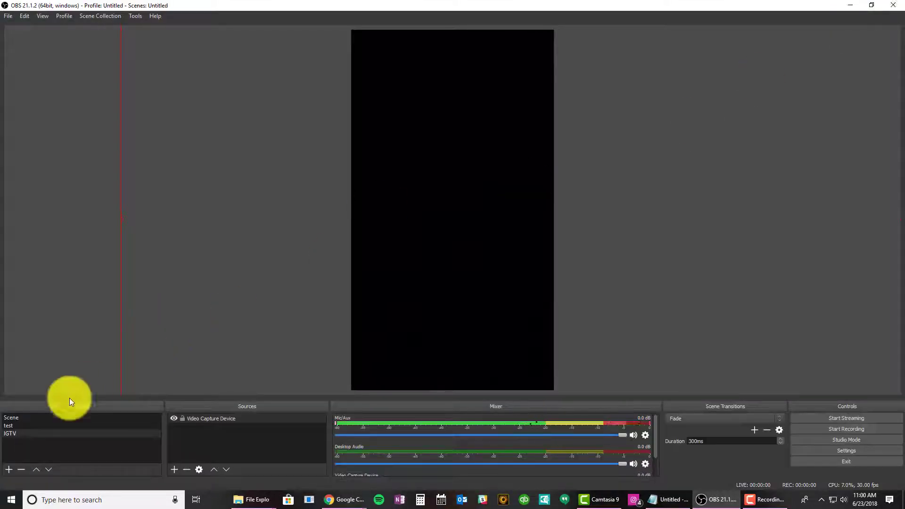
{"action": "left_click", "coordinate": [75, 501]}
{"action": "type", "text": "obs"}
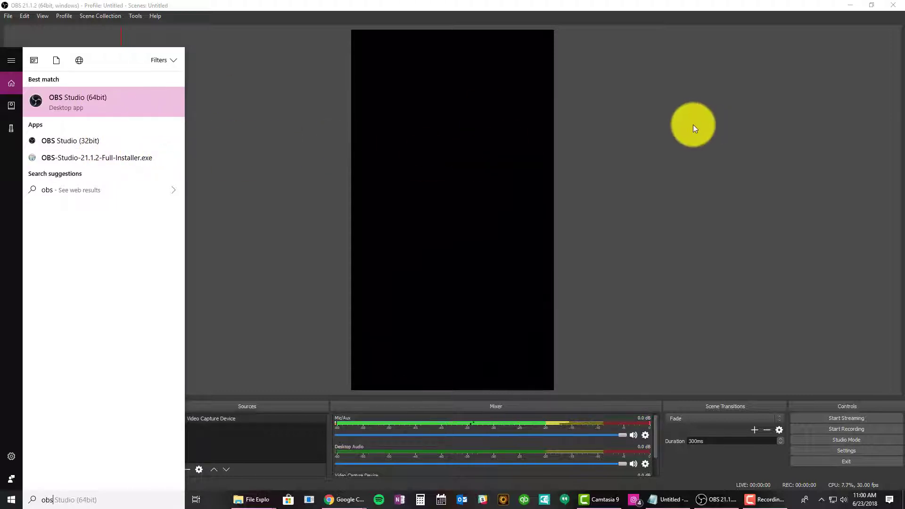
{"action": "left_click", "coordinate": [690, 125]}
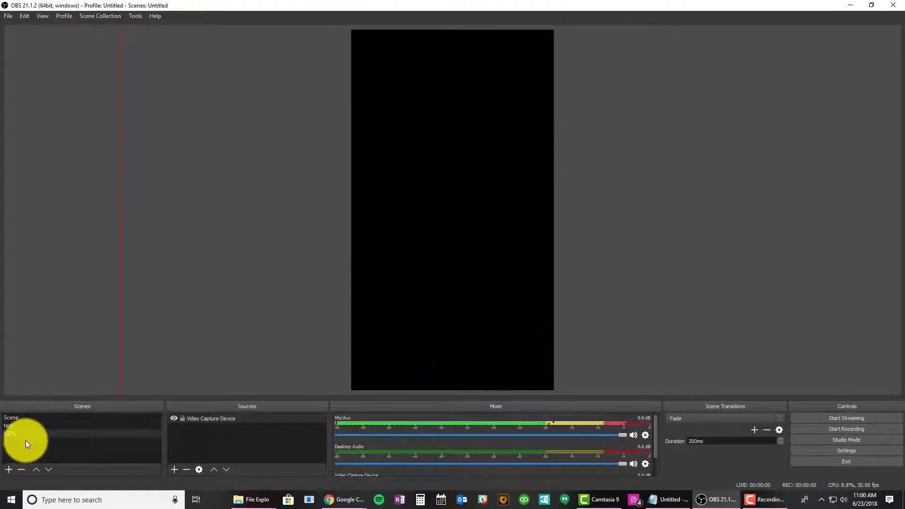
Create a scene named 'Testing for YouTube' and switch to it in the scene list
{"action": "left_click", "coordinate": [25, 420]}
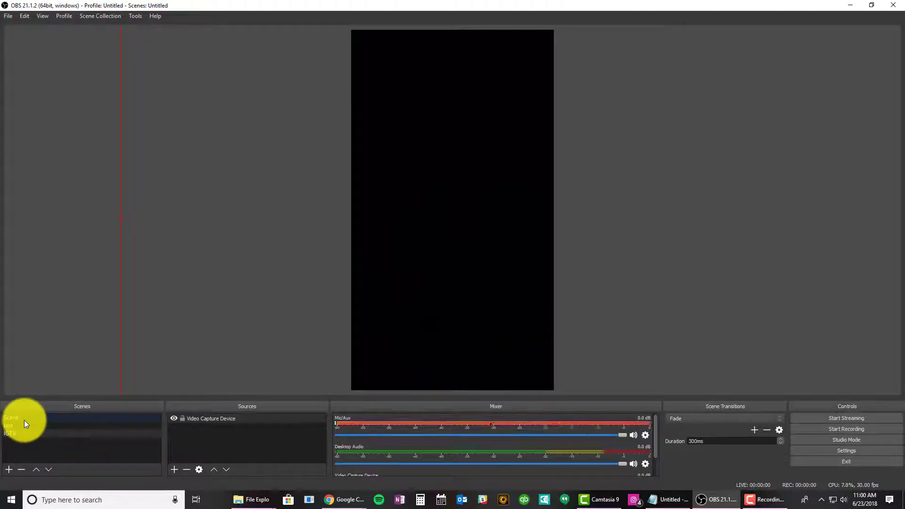
{"action": "left_click", "coordinate": [21, 446]}
{"action": "left_click", "coordinate": [10, 470]}
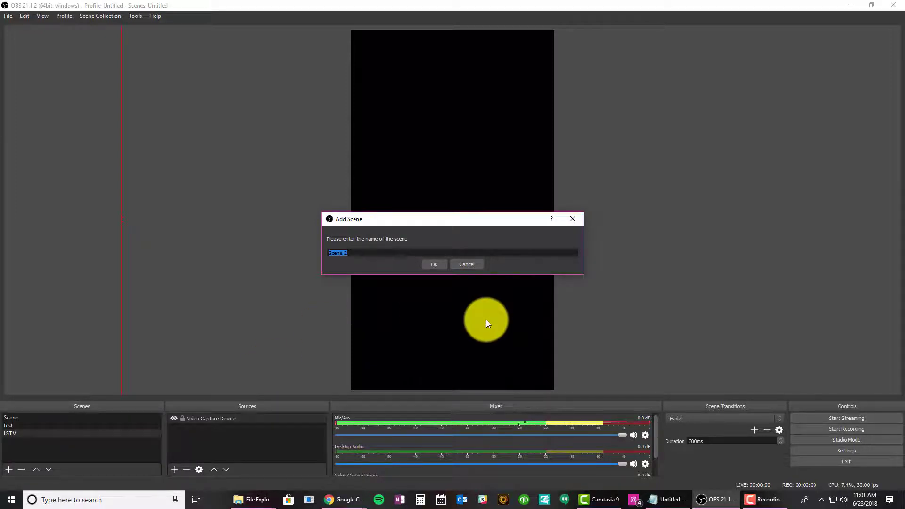
{"action": "type", "text": "Testing for"}
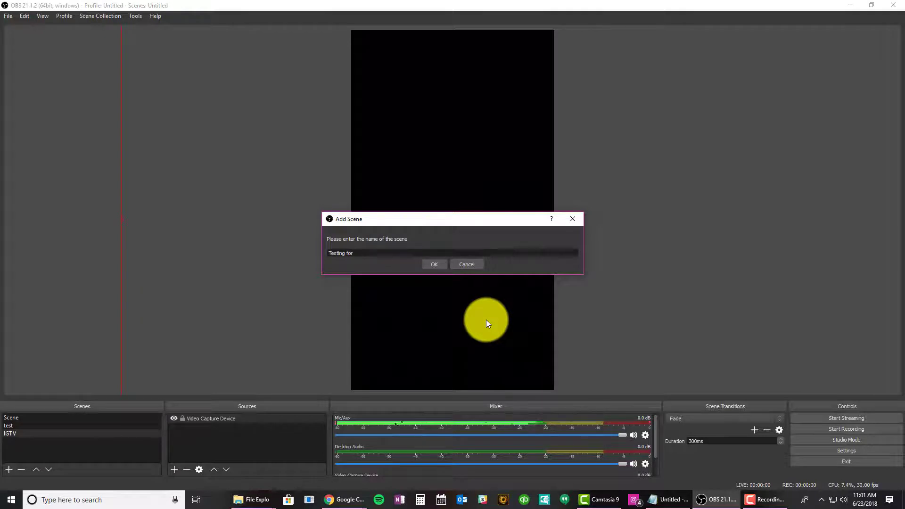
{"action": "type", "text": " YouTube"}
{"action": "key", "text": "Return"}
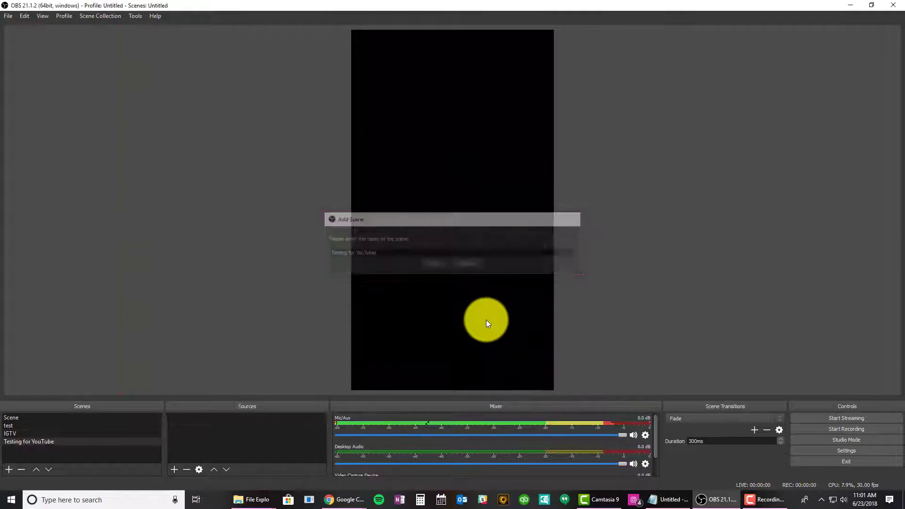
{"action": "left_click", "coordinate": [39, 435]}
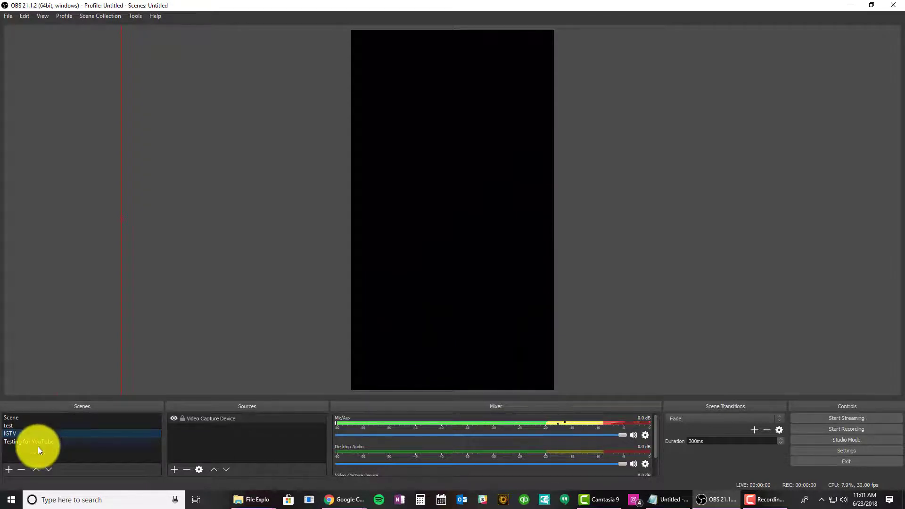
{"action": "left_click", "coordinate": [38, 443]}
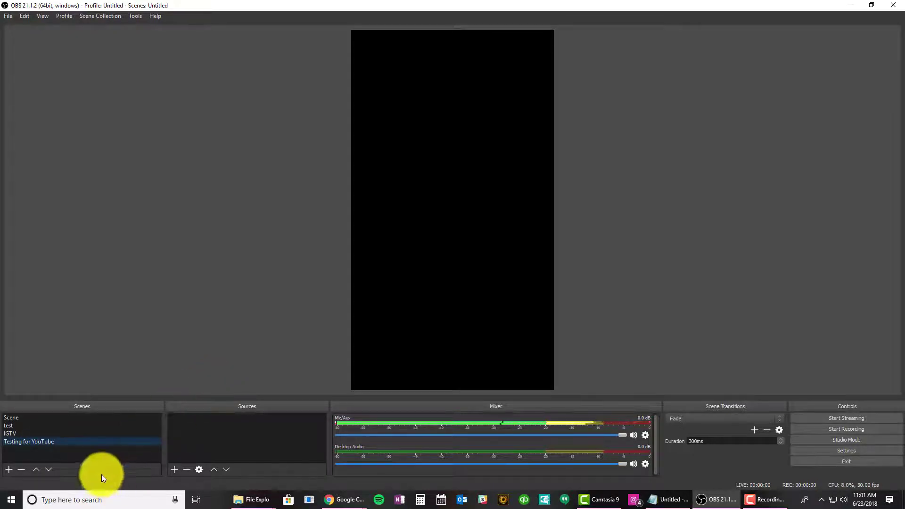
Add a Video Capture Device source and name it 'Logitech 930e'
{"action": "left_click", "coordinate": [174, 469]}
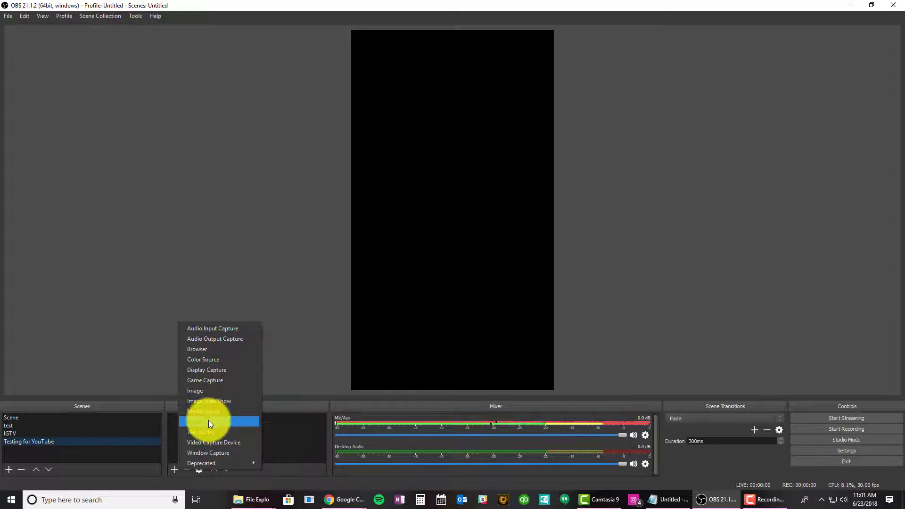
{"action": "left_click", "coordinate": [208, 446]}
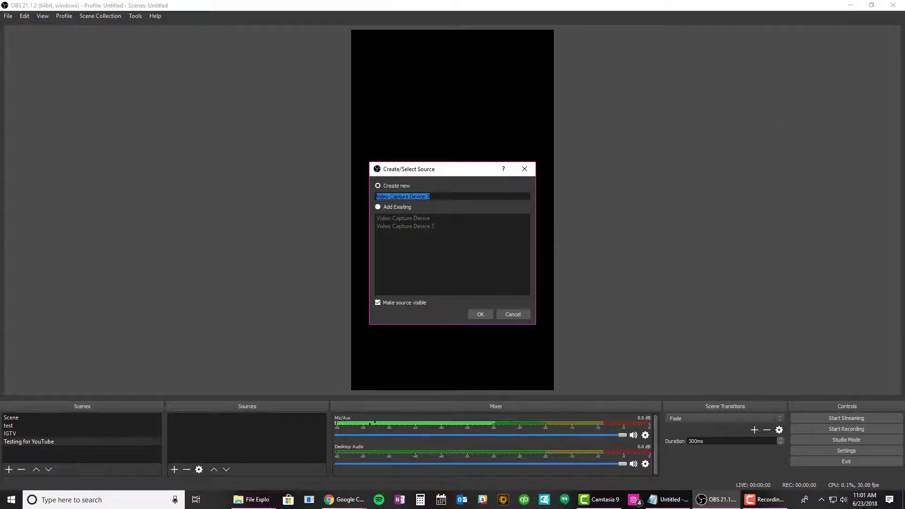
{"action": "type", "text": "Lo"}
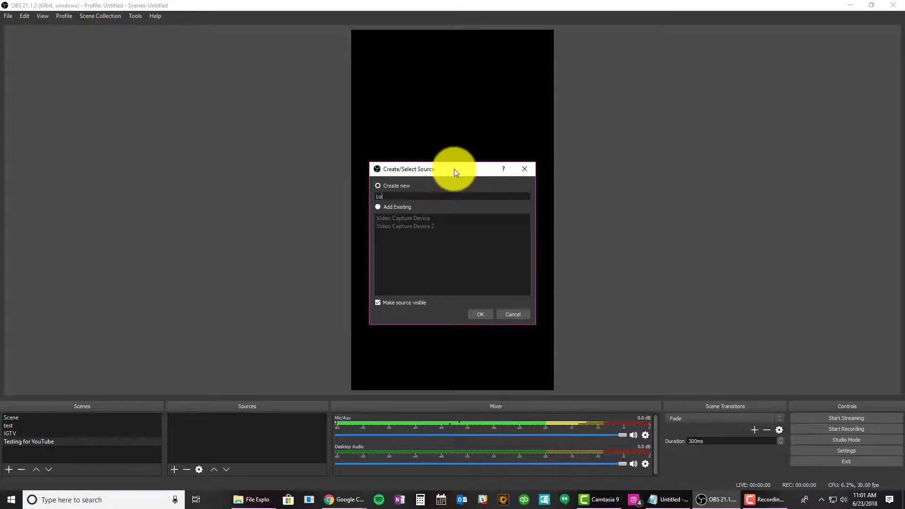
{"action": "type", "text": "gitech"}
{"action": "type", "text": "930e"}
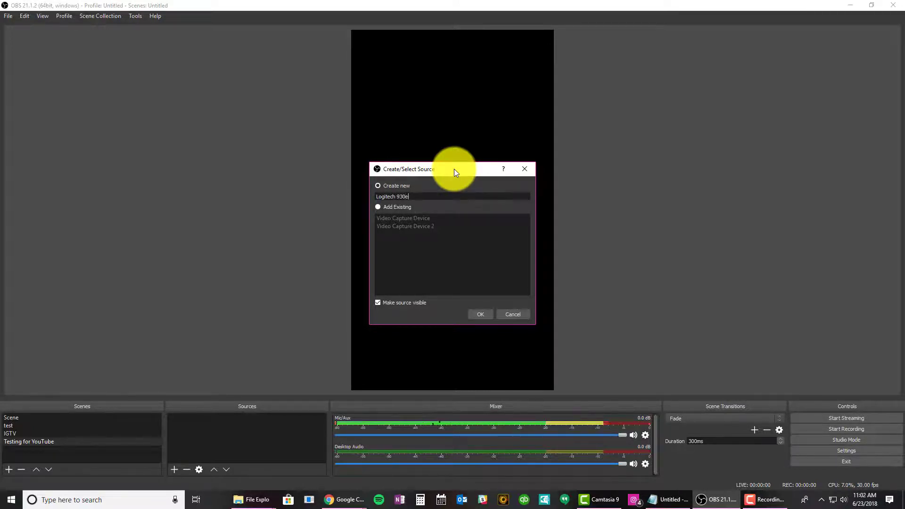
Create the Logitech 930e source, keeping Logitech Webcam C930e as its capture device
{"action": "left_click", "coordinate": [476, 314]}
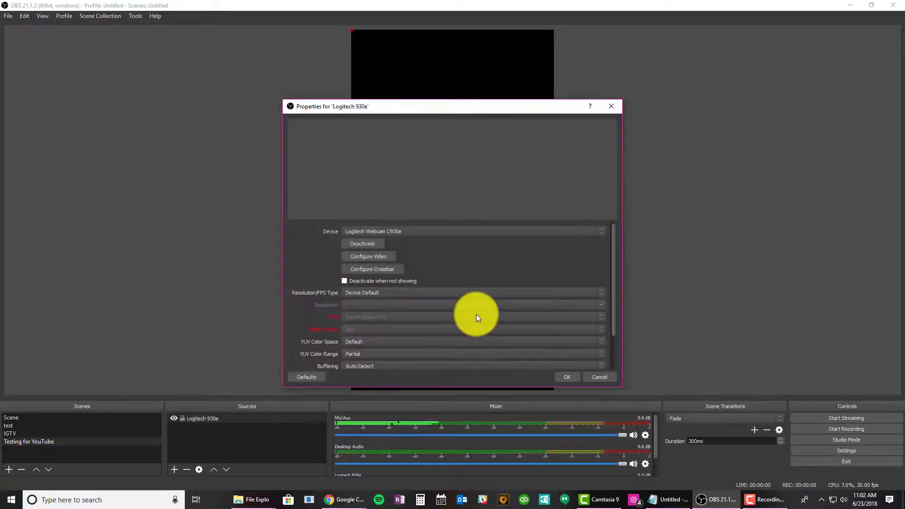
{"action": "left_click", "coordinate": [369, 230]}
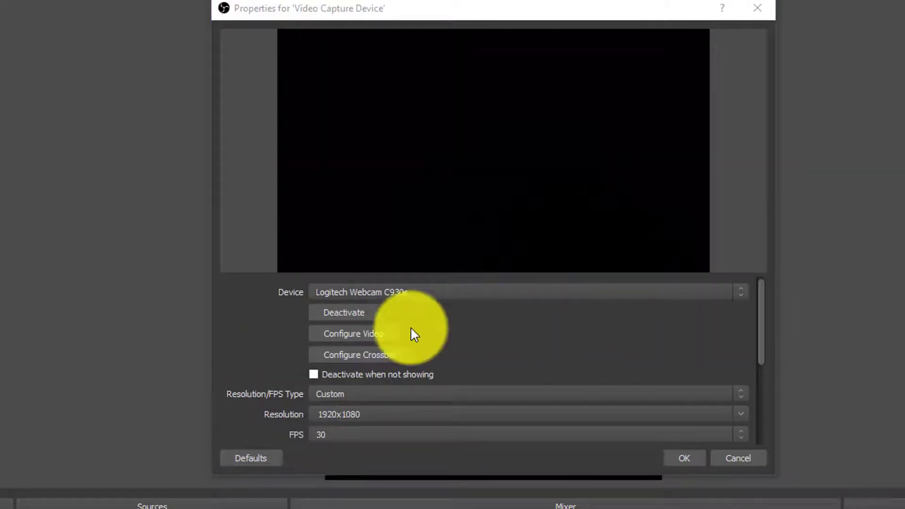
{"action": "left_click", "coordinate": [388, 292]}
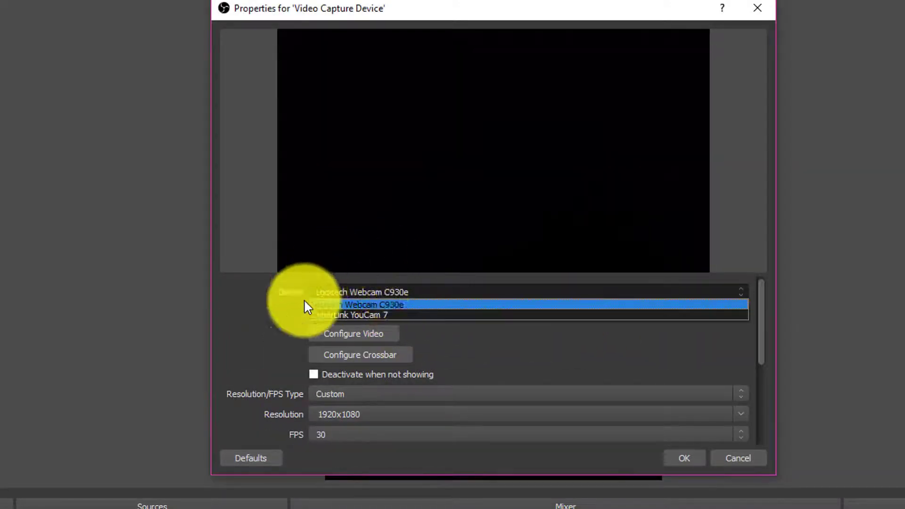
{"action": "left_click", "coordinate": [178, 233]}
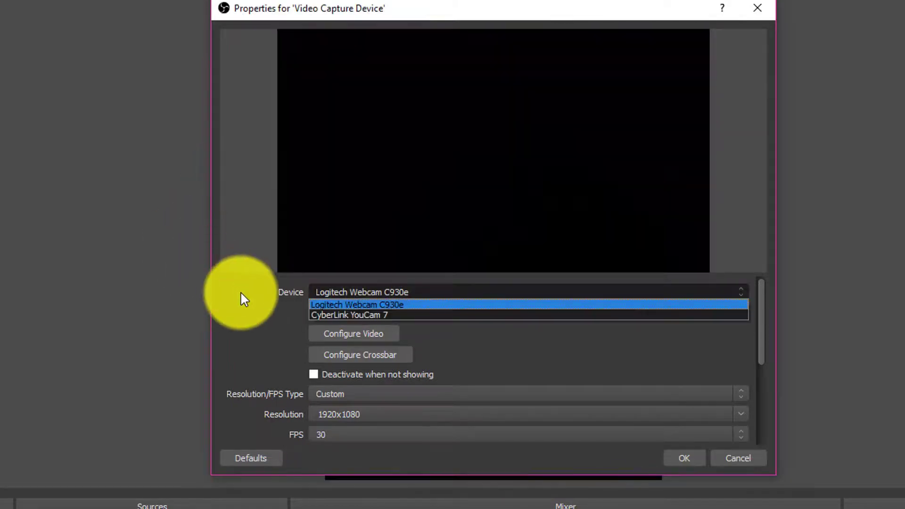
{"action": "left_click", "coordinate": [330, 304]}
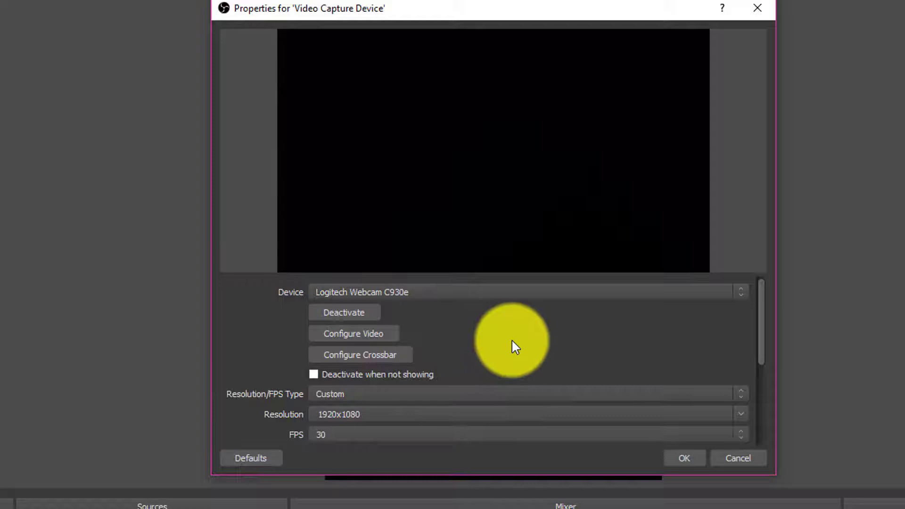
{"action": "scroll", "coordinate": [511, 341], "scroll_direction": "down", "scroll_amount": 1}
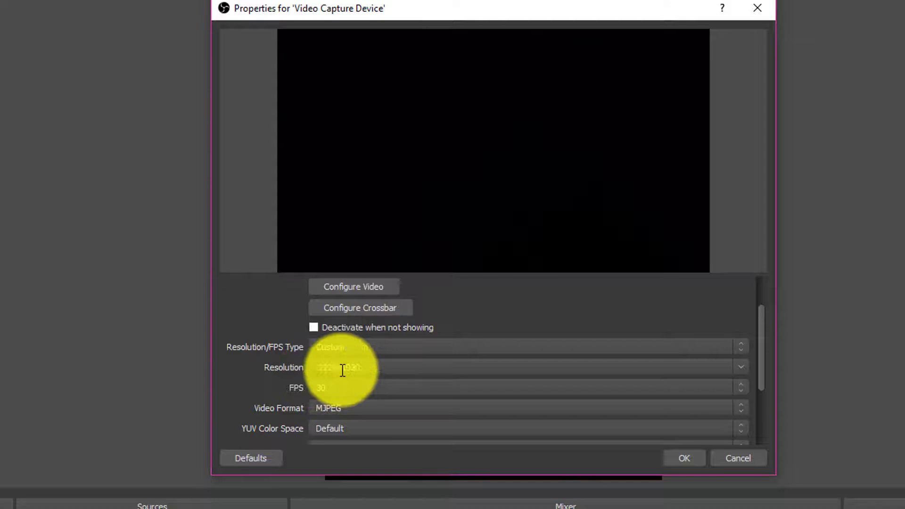
Set the webcam to 1920x1080 at 30 FPS with MJPEG format and accept the properties
{"action": "left_click", "coordinate": [742, 367]}
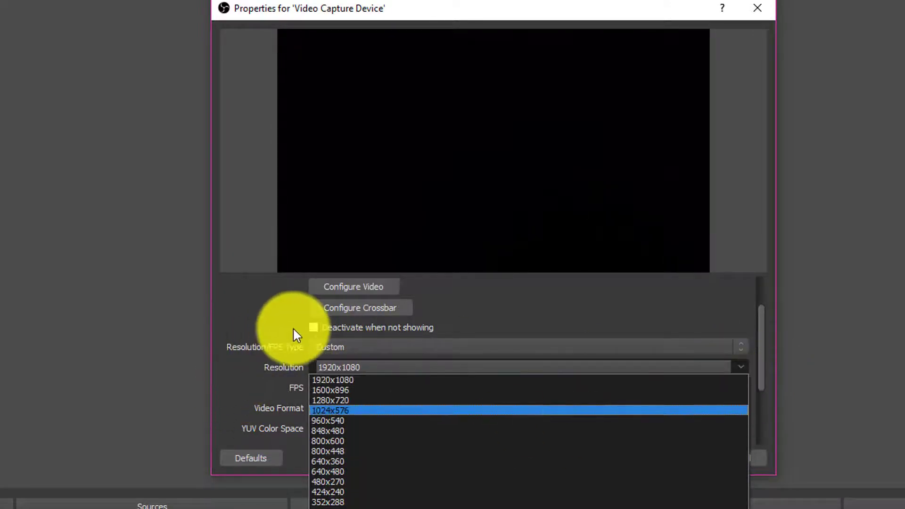
{"action": "left_click", "coordinate": [256, 315]}
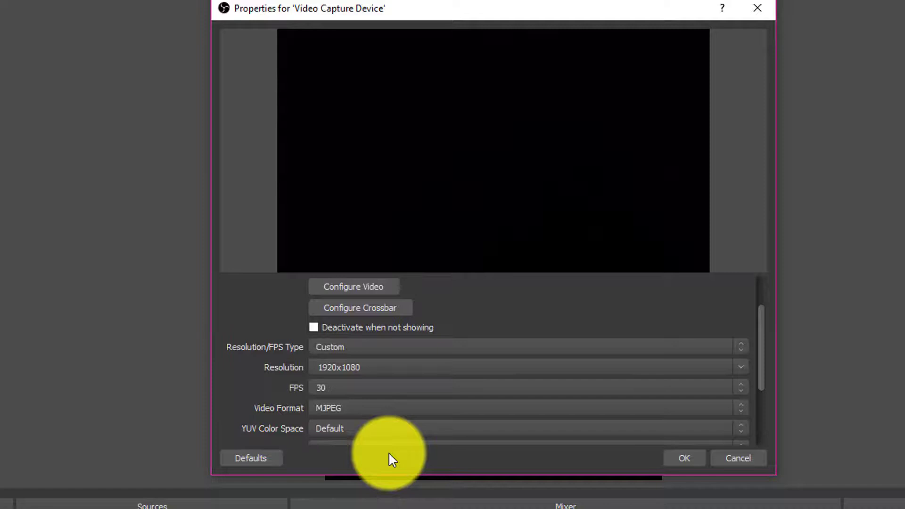
{"action": "left_click", "coordinate": [366, 410]}
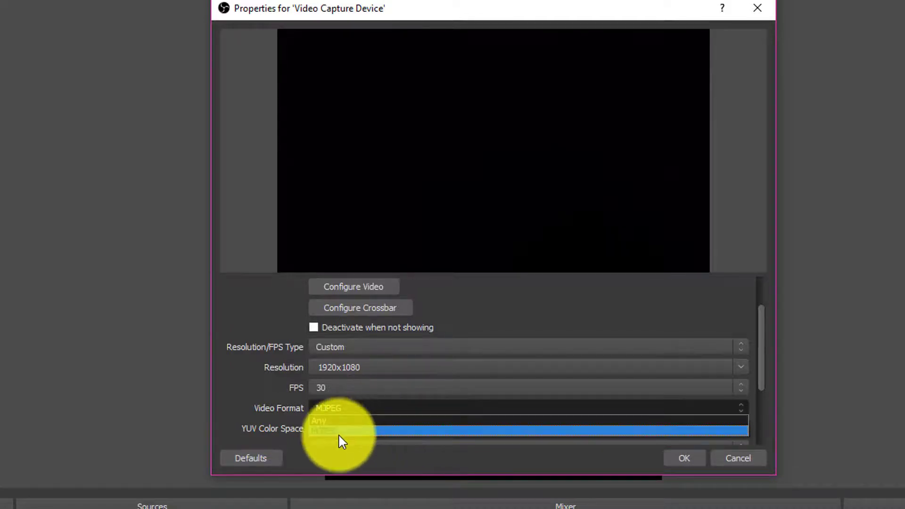
{"action": "left_click", "coordinate": [249, 381]}
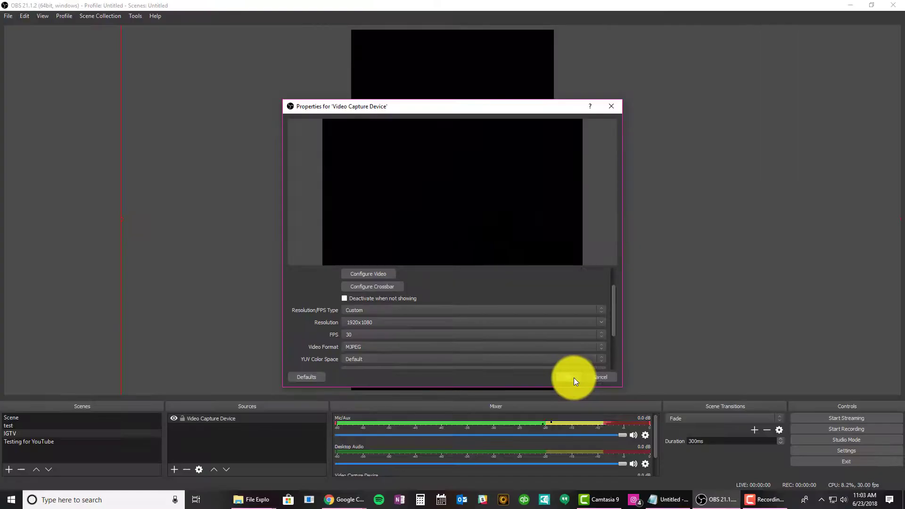
{"action": "left_click", "coordinate": [571, 377]}
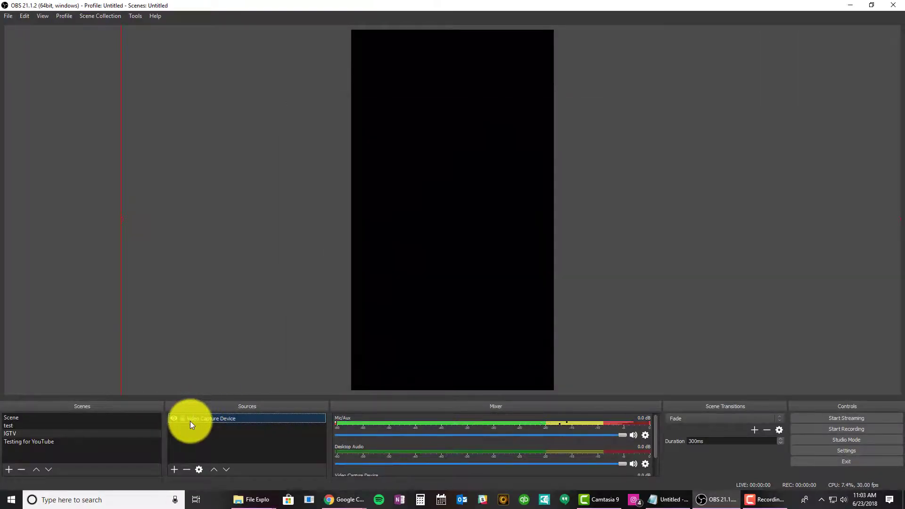
{"action": "left_click", "coordinate": [174, 468]}
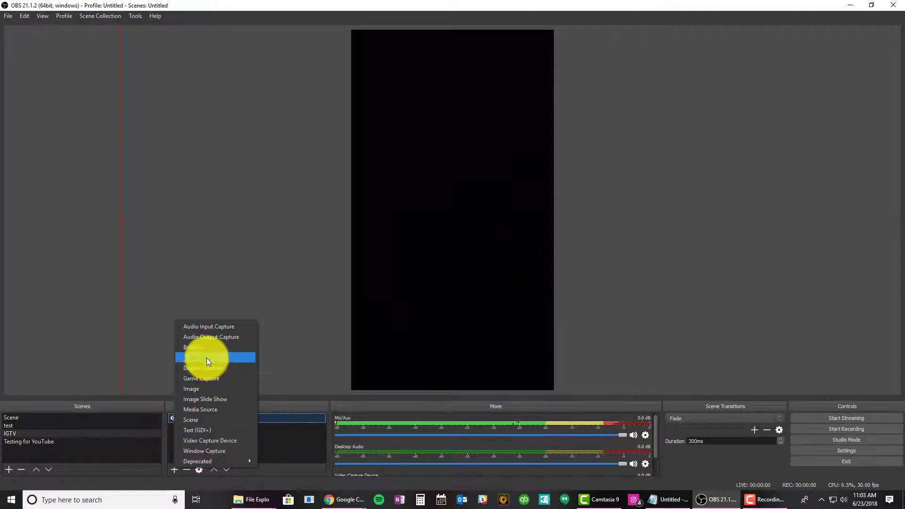
{"action": "left_click", "coordinate": [199, 450]}
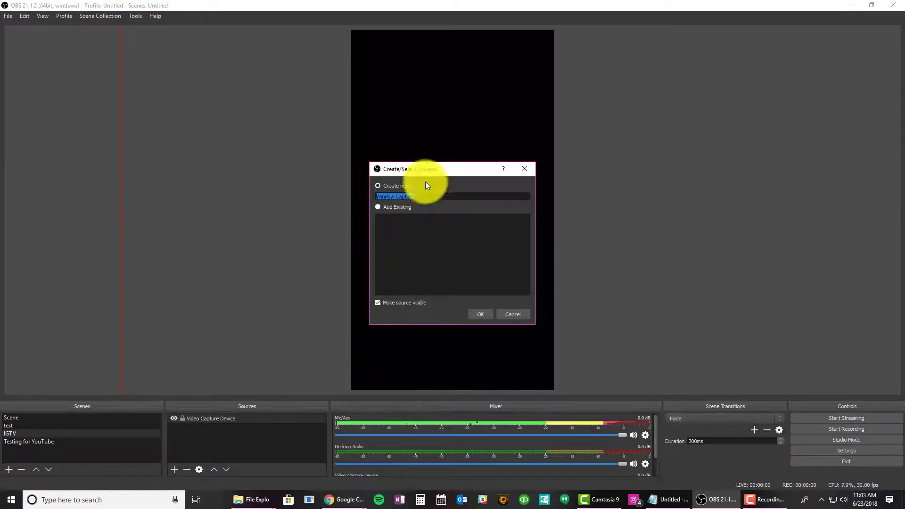
{"action": "left_click", "coordinate": [519, 312]}
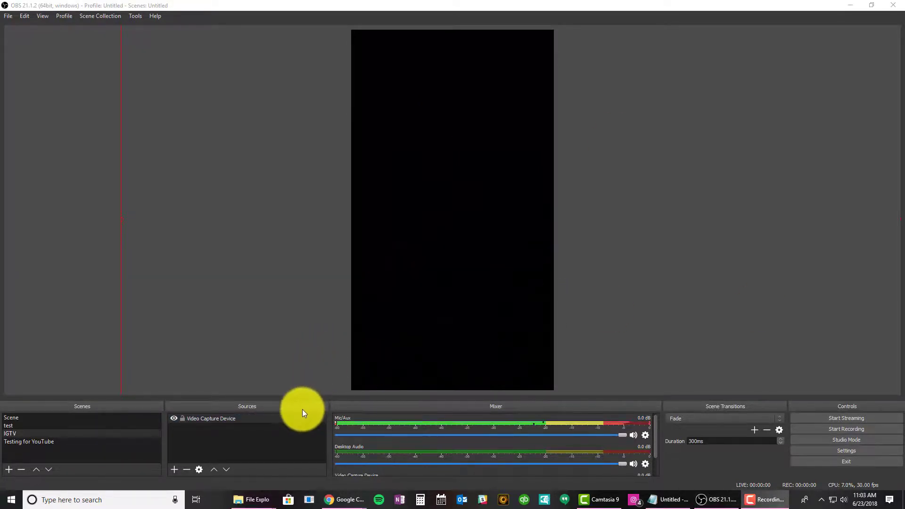
In Video settings, set the base canvas to 1080x1920 with a 720x1280 output, then save
{"action": "left_click", "coordinate": [8, 16]}
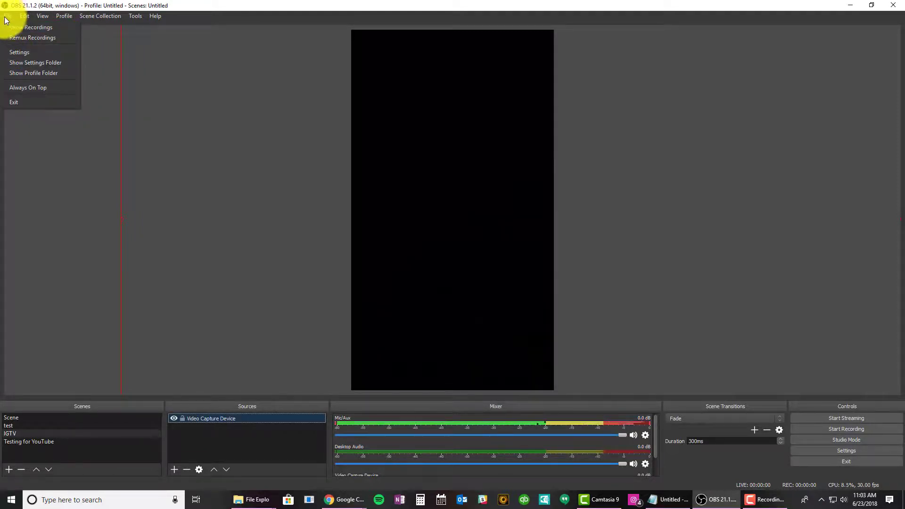
{"action": "left_click", "coordinate": [7, 50]}
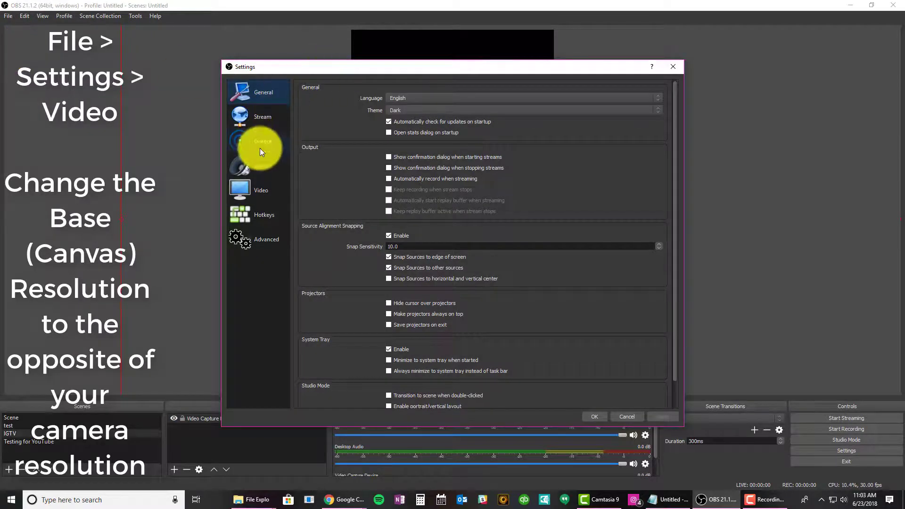
{"action": "left_click", "coordinate": [259, 183]}
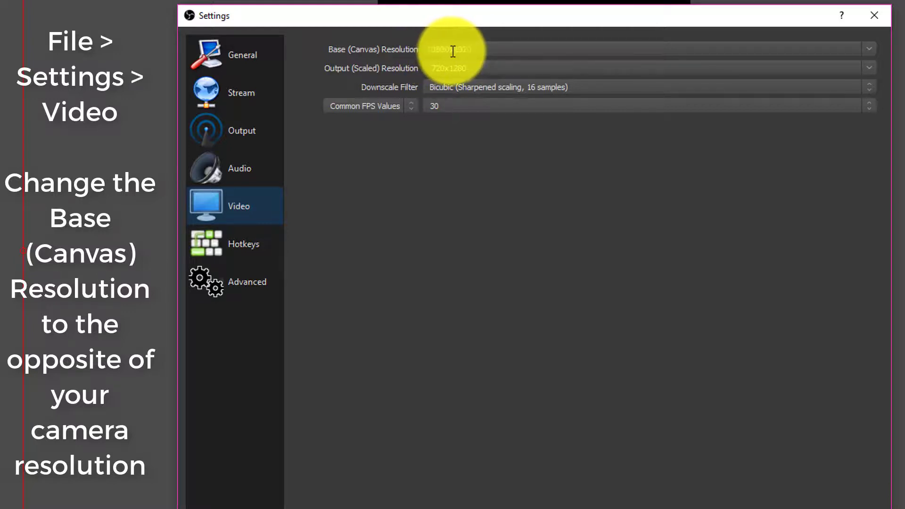
{"action": "left_click", "coordinate": [869, 49]}
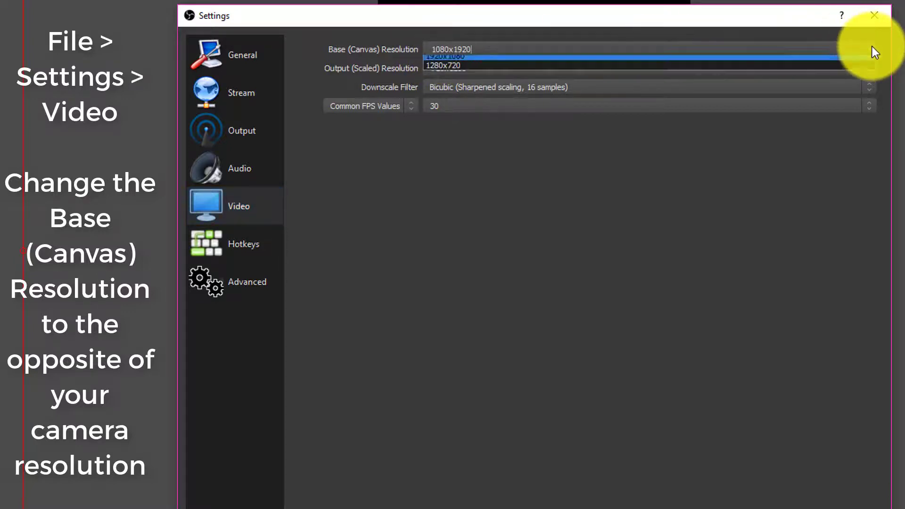
{"action": "left_click", "coordinate": [818, 70]}
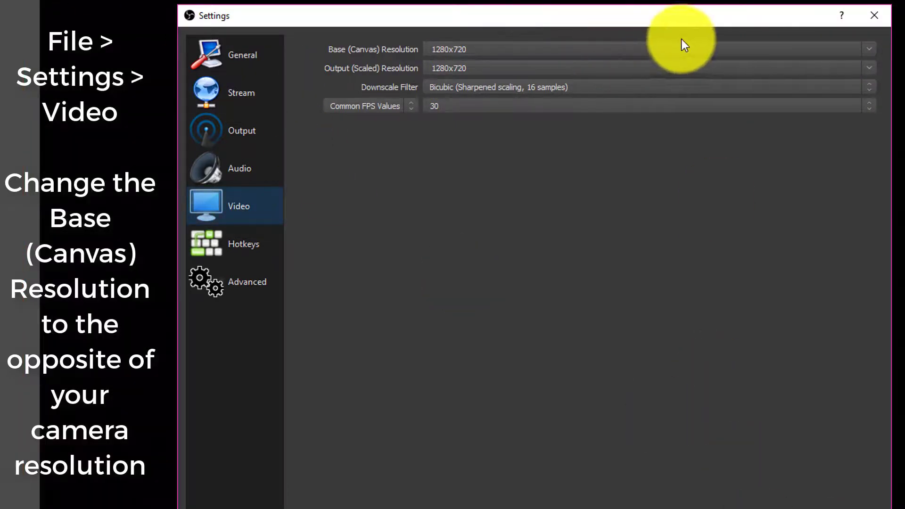
{"action": "left_click", "coordinate": [869, 49]}
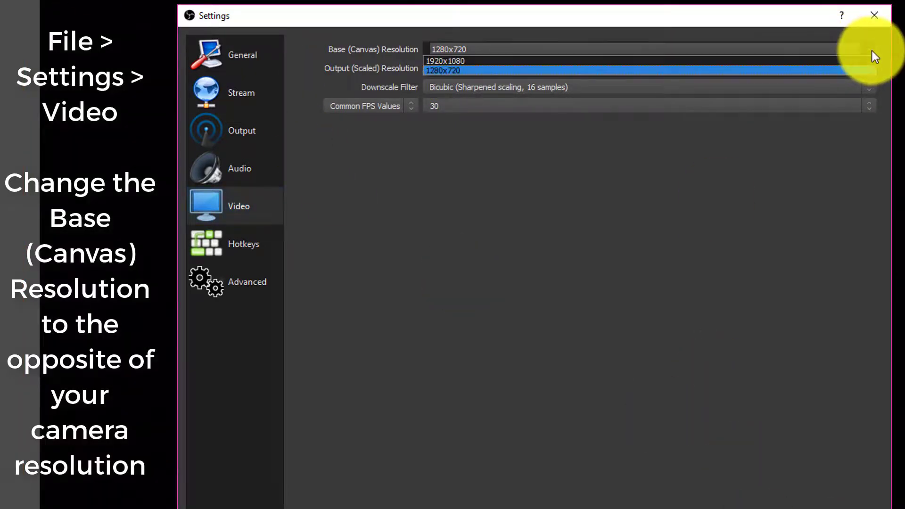
{"action": "left_click", "coordinate": [499, 49]}
{"action": "type", "text": "1"}
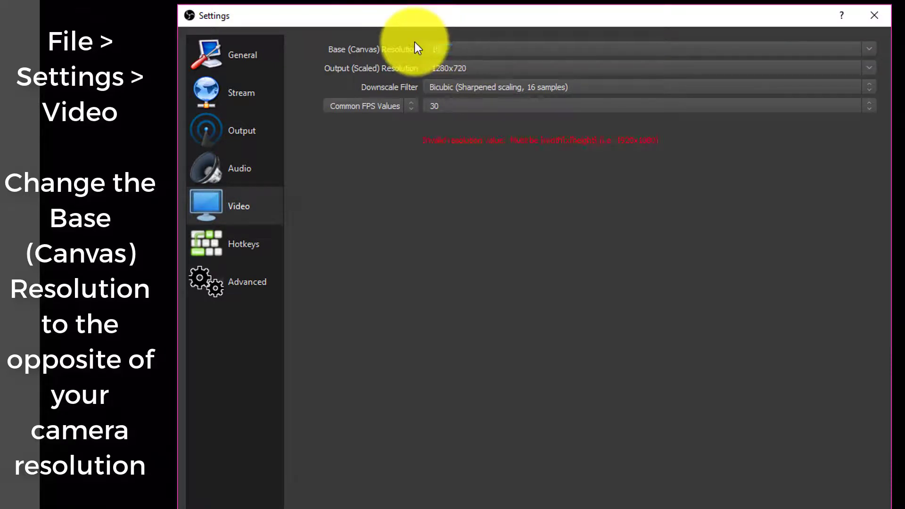
{"action": "type", "text": "08x1920"}
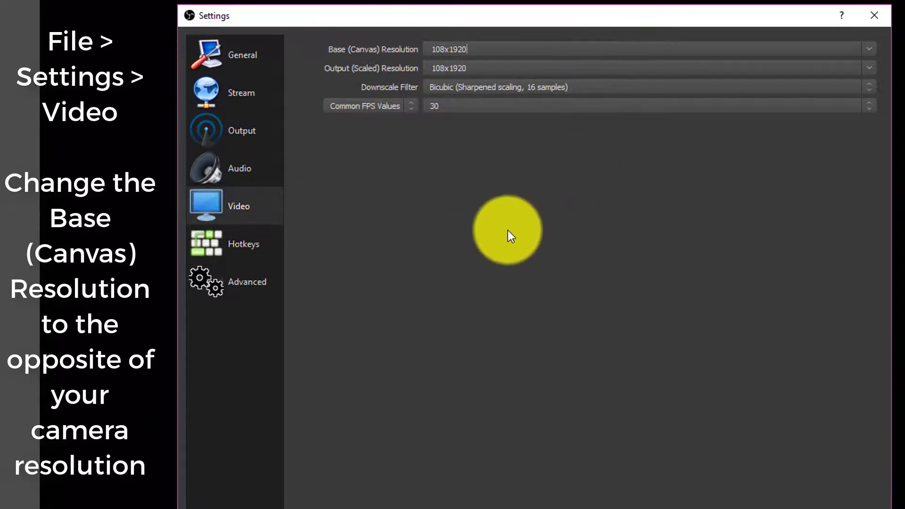
{"action": "left_click", "coordinate": [443, 50]}
{"action": "type", "text": "0"}
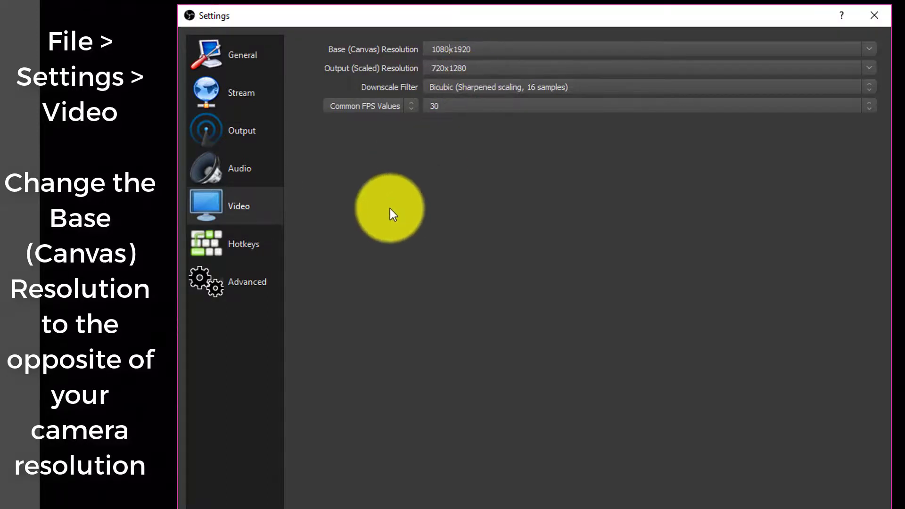
{"action": "left_click", "coordinate": [817, 506]}
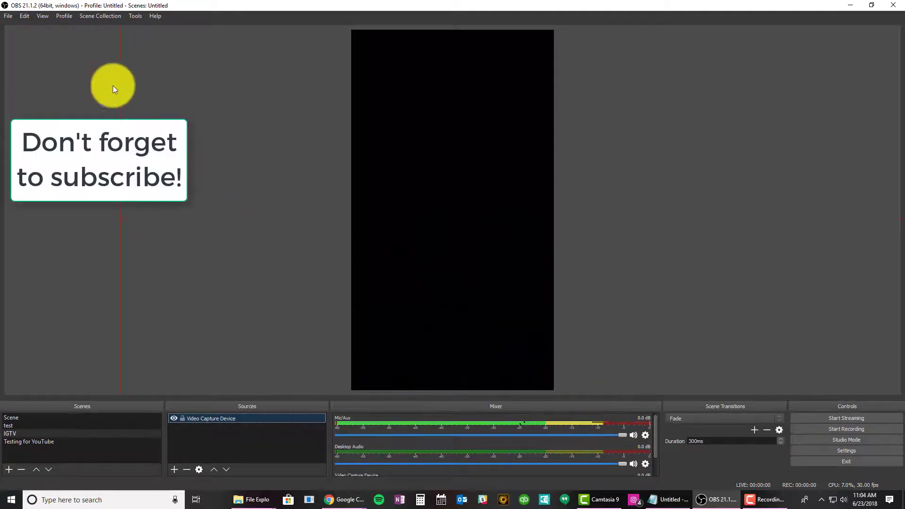
{"action": "left_click", "coordinate": [7, 17]}
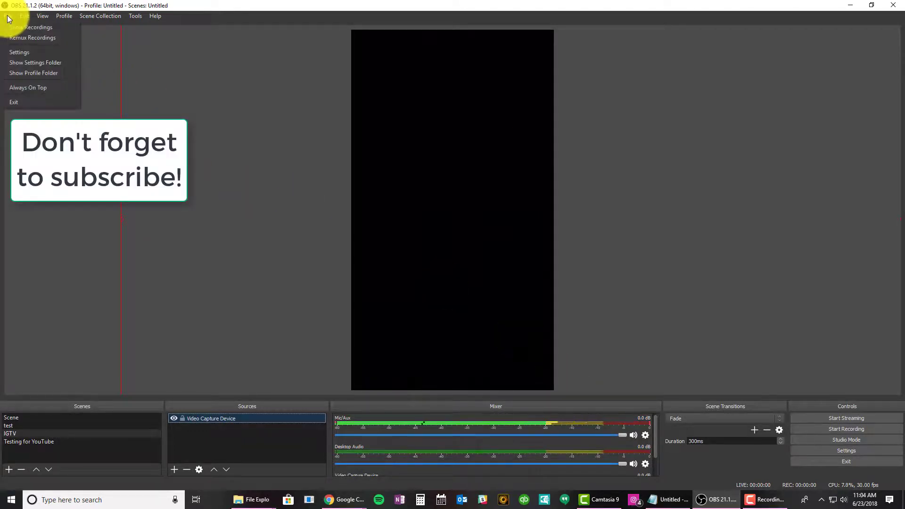
{"action": "left_click", "coordinate": [16, 57]}
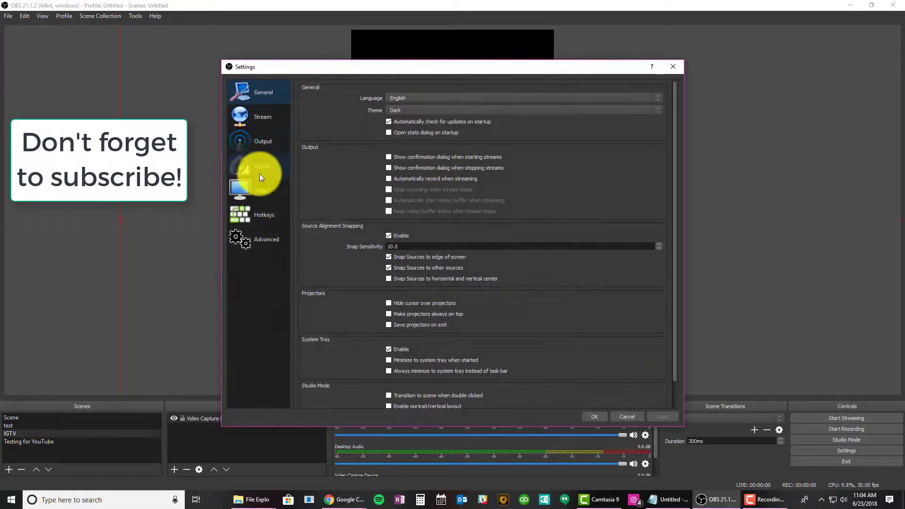
{"action": "left_click", "coordinate": [261, 174]}
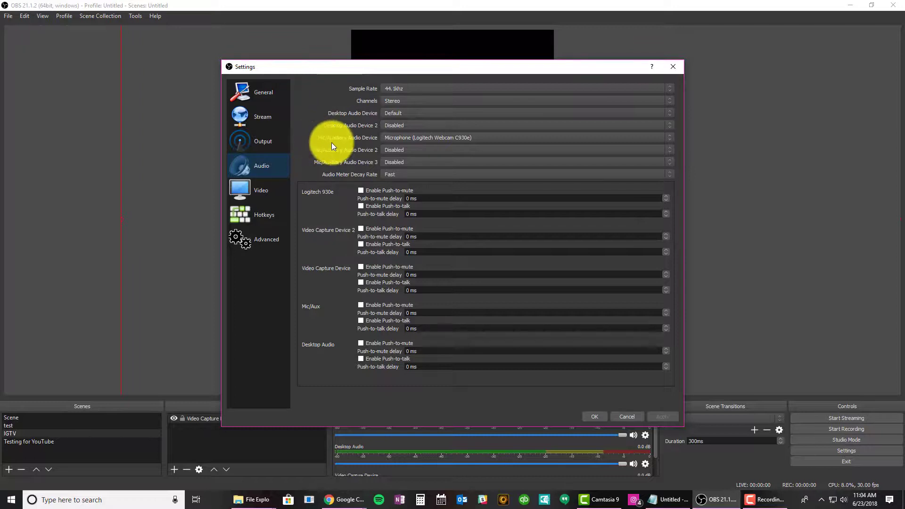
{"action": "left_click", "coordinate": [406, 136]}
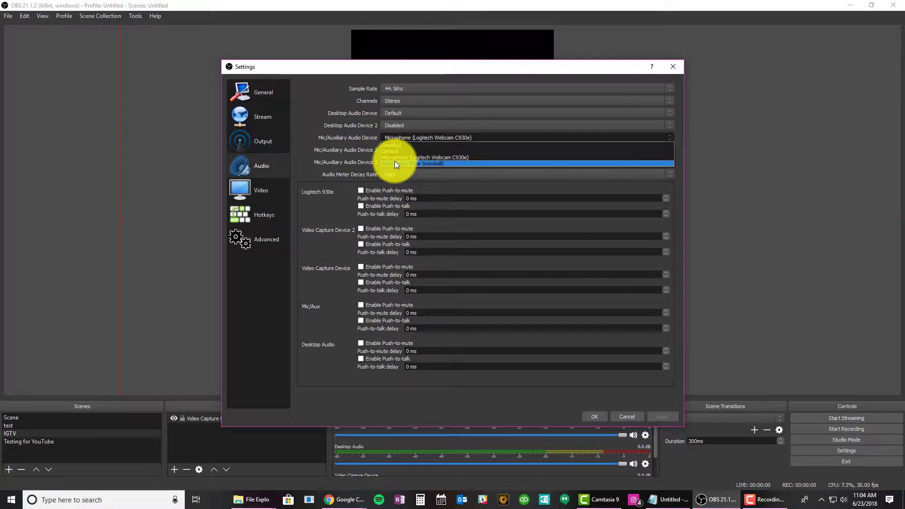
{"action": "left_click", "coordinate": [516, 67]}
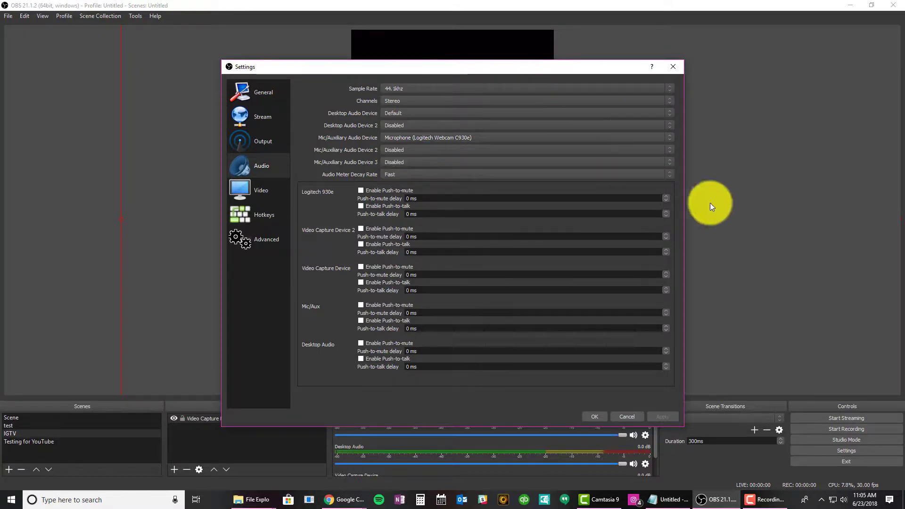
{"action": "left_click", "coordinate": [624, 416]}
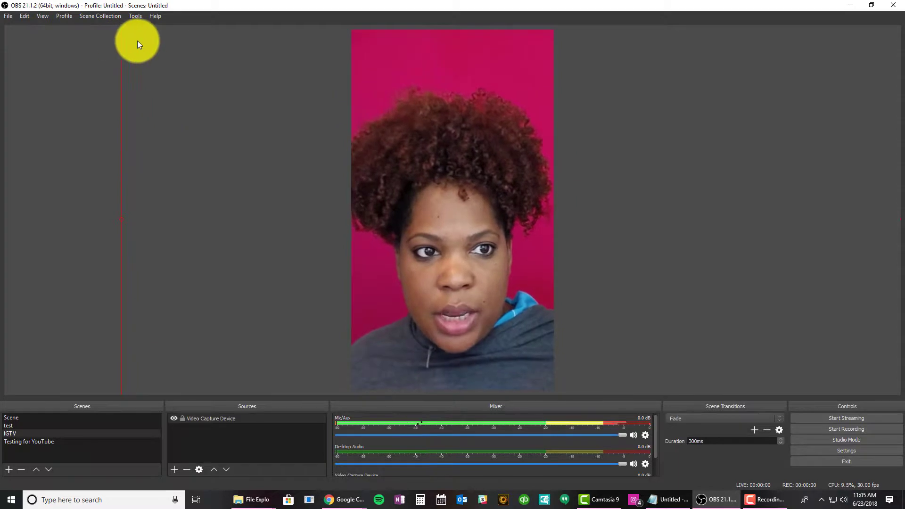
Drag and enlarge the webcam video until it covers the full 1080x1920 canvas
{"action": "left_click_drag", "start_coordinate": [140, 73], "coordinate": [18, 7]}
{"action": "left_click_drag", "start_coordinate": [488, 113], "coordinate": [534, 206]}
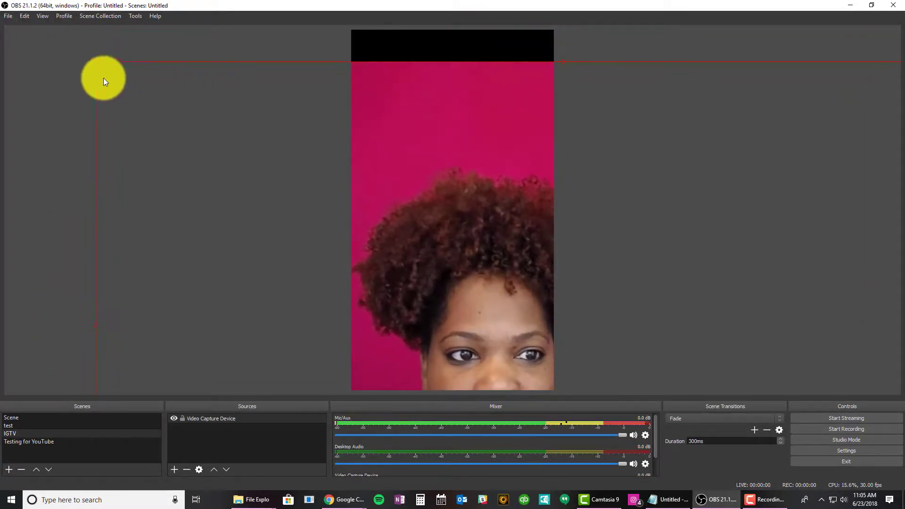
{"action": "left_click_drag", "start_coordinate": [95, 63], "coordinate": [76, 54]}
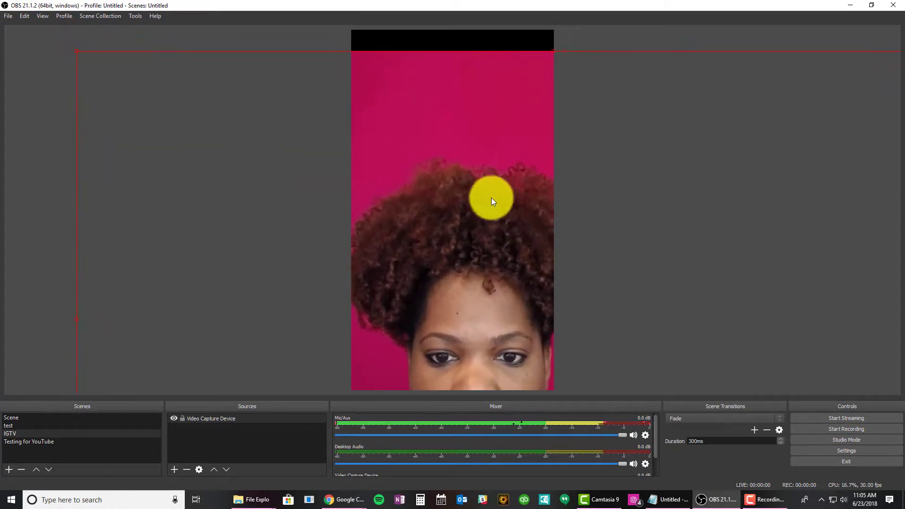
{"action": "left_click_drag", "start_coordinate": [489, 196], "coordinate": [407, 143]}
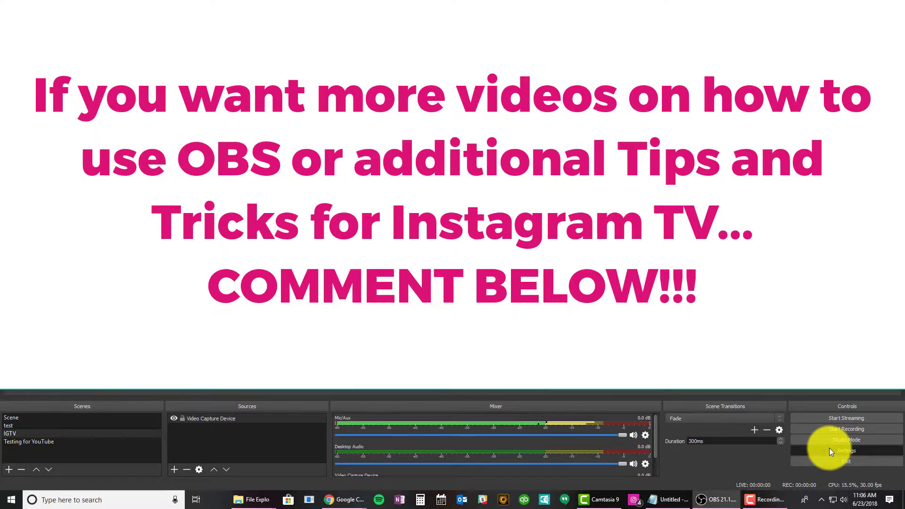
Open the Output settings page and check the Recording Path field
{"action": "left_click", "coordinate": [814, 449]}
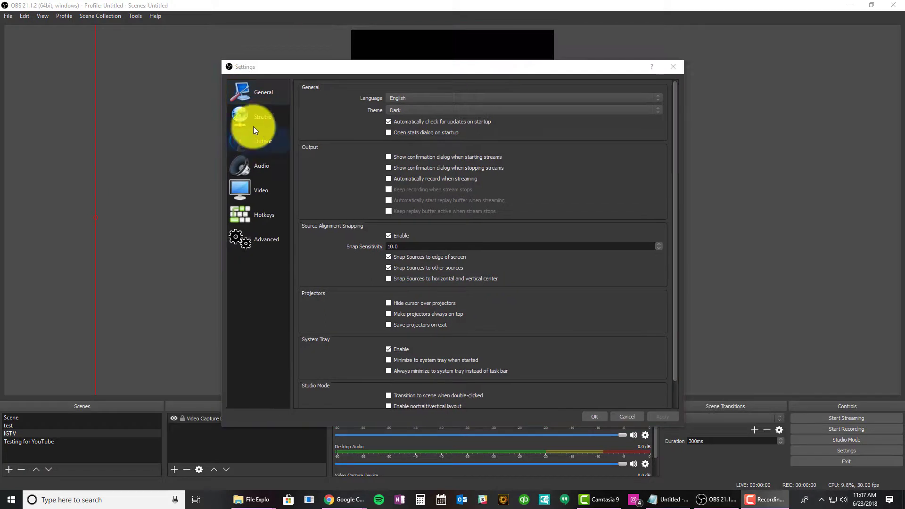
{"action": "left_click", "coordinate": [255, 149]}
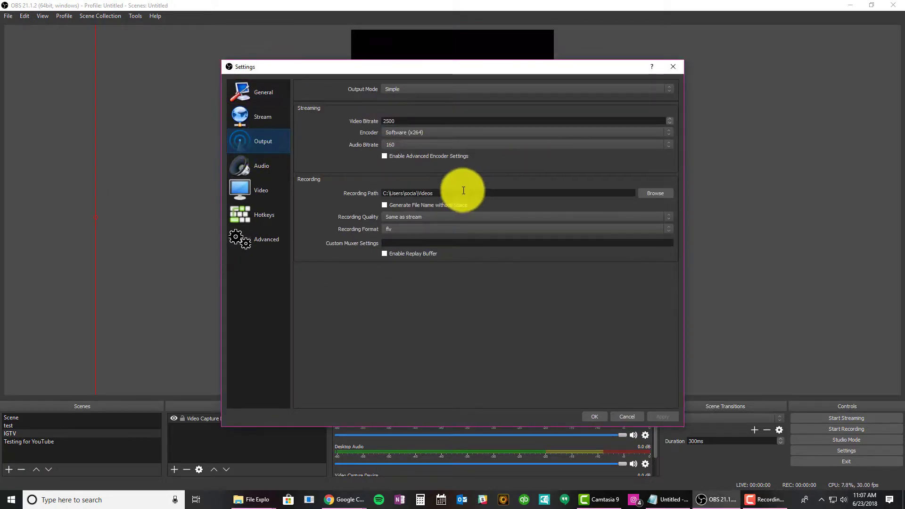
{"action": "left_click", "coordinate": [483, 194]}
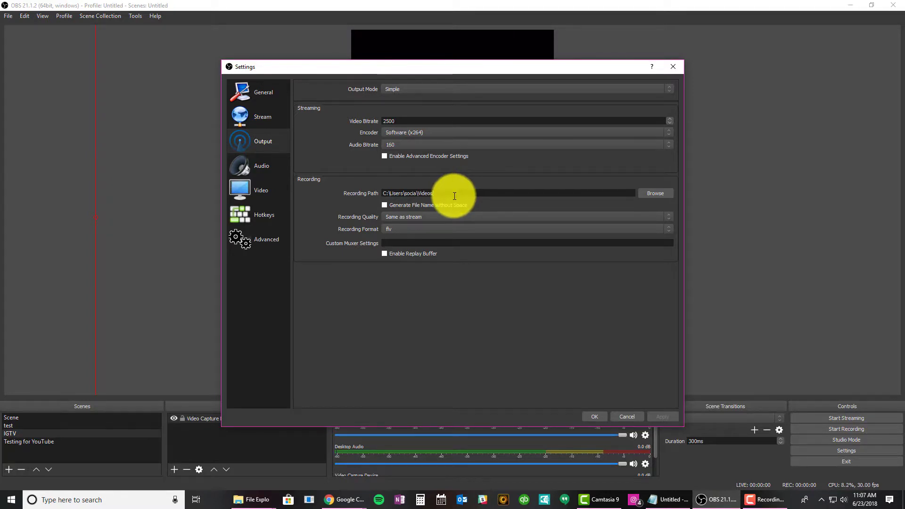
Cancel the Settings dialog without saving any changes
{"action": "left_click", "coordinate": [621, 416]}
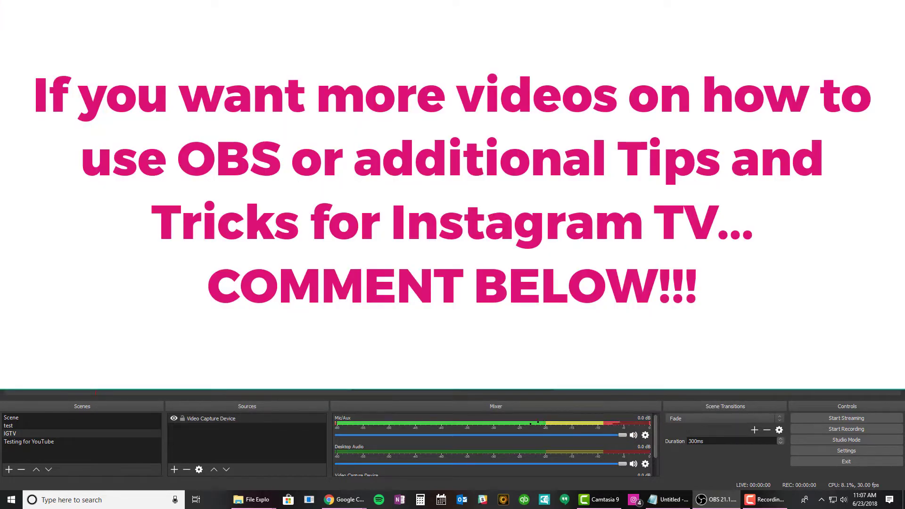